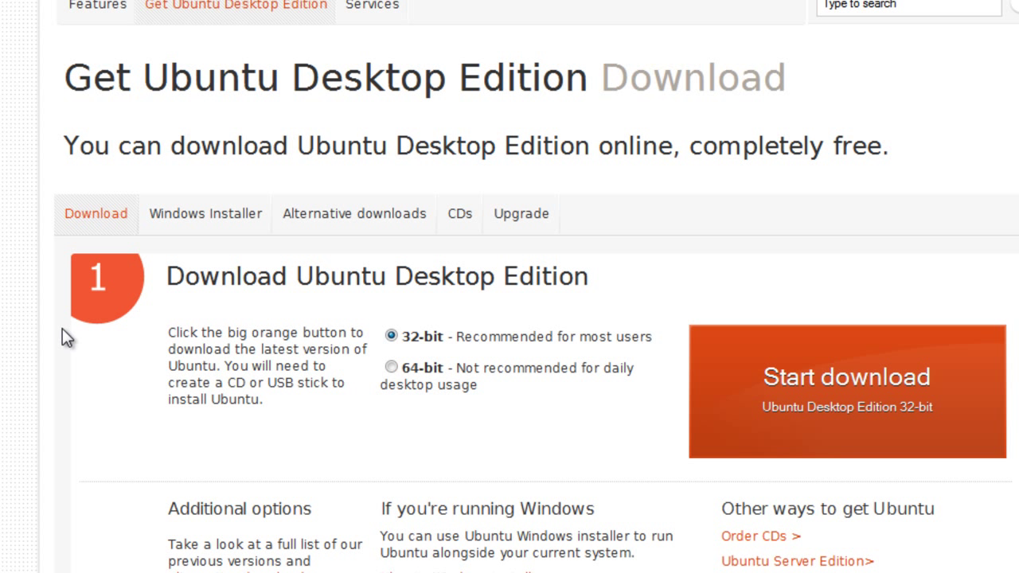
{"action": "scroll", "coordinate": [182, 139], "scroll_direction": "down", "scroll_amount": 2}
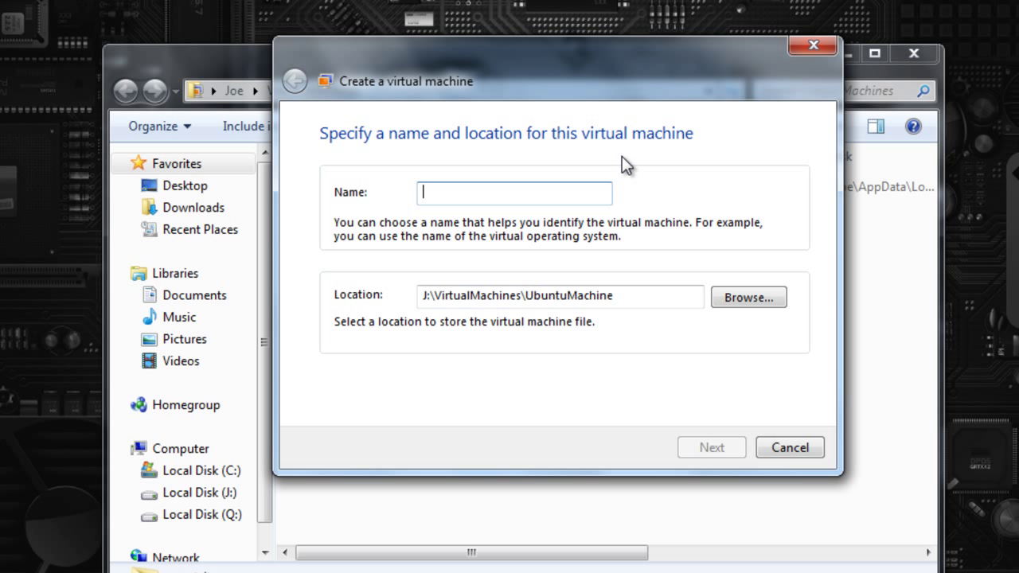
Step: Name the new virtual machine UbuntuMachine and accept J:\VirtualMachines\UbuntuMachine as its storage location
{"action": "type", "text": "Ub"}
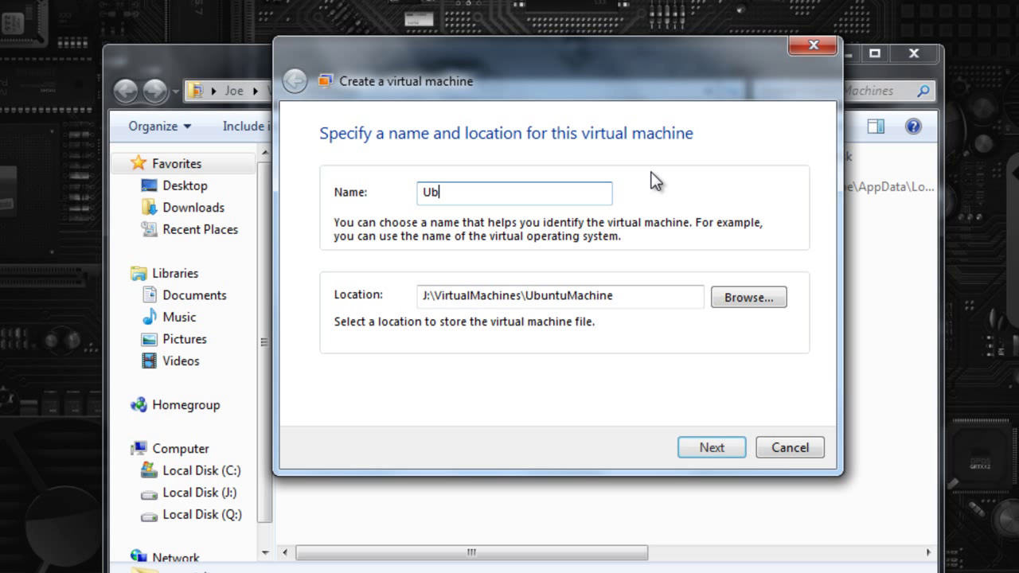
{"action": "type", "text": "untuMachine"}
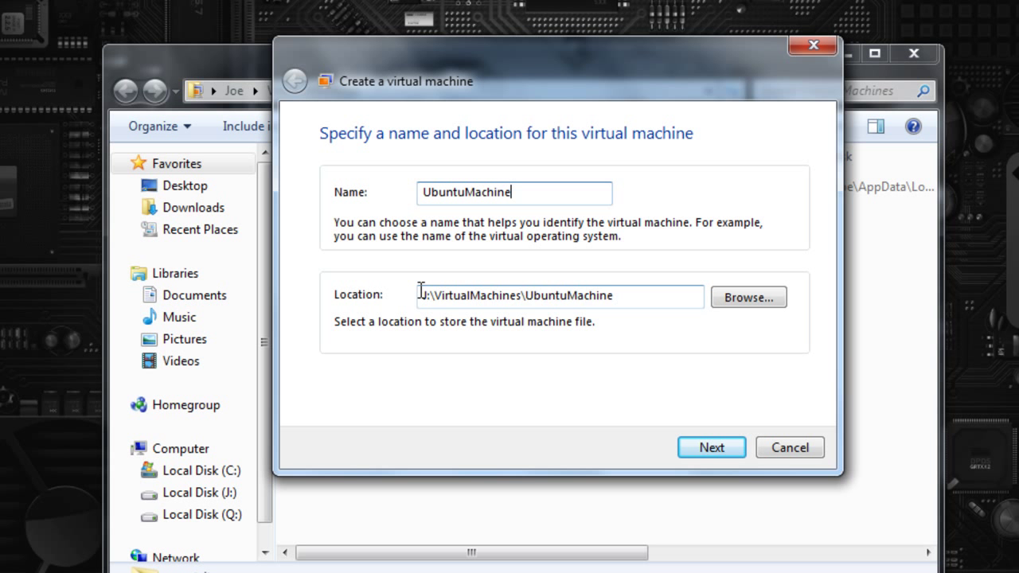
{"action": "left_click_drag", "start_coordinate": [420, 295], "coordinate": [626, 291]}
{"action": "left_click", "coordinate": [632, 295]}
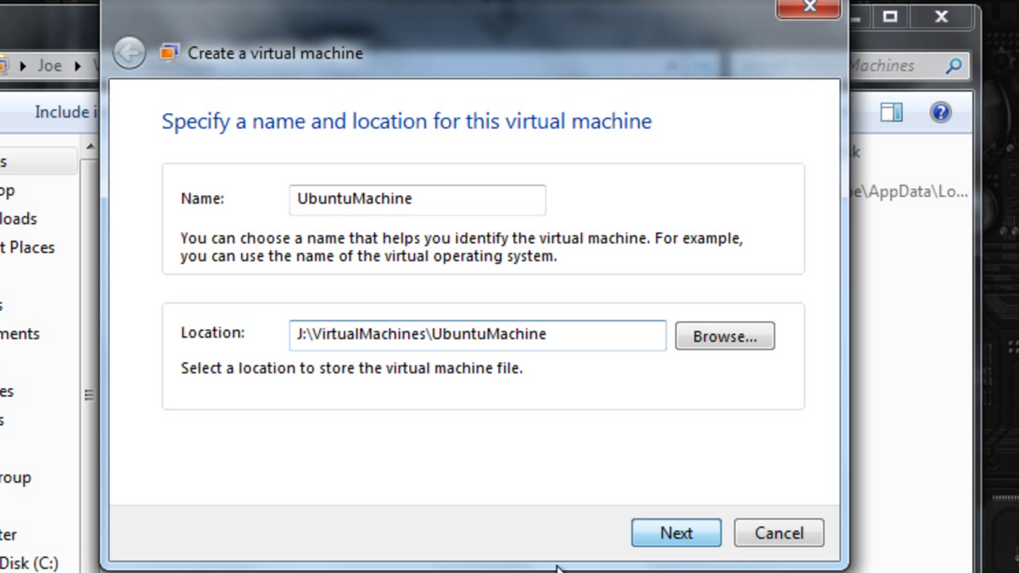
{"action": "key", "text": "Return"}
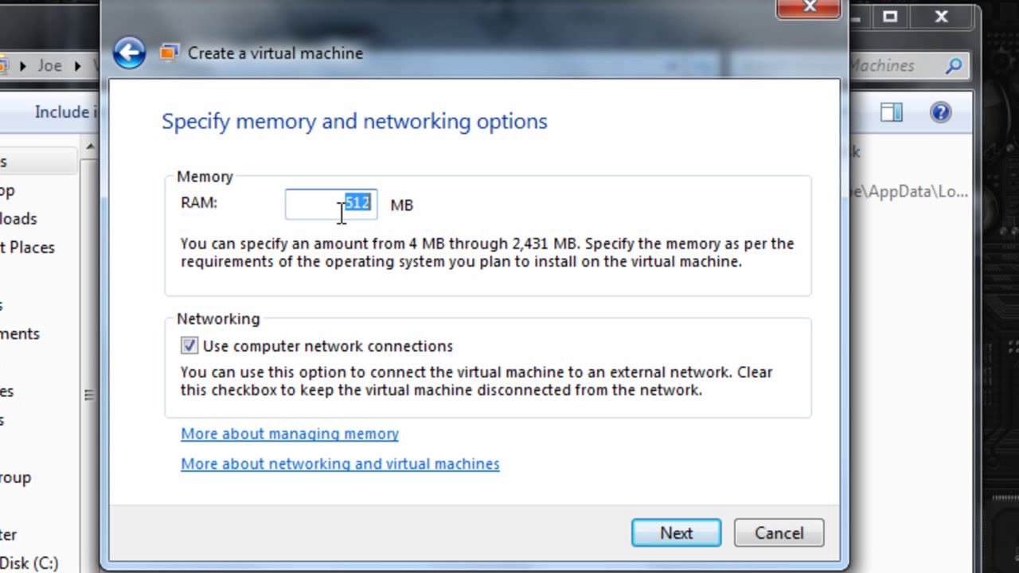
Step: Set the virtual machine's RAM to 1024 MB and create it with a dynamically expanding virtual hard disk named UbuntuMachine
{"action": "type", "text": "1024"}
{"action": "left_click", "coordinate": [676, 532]}
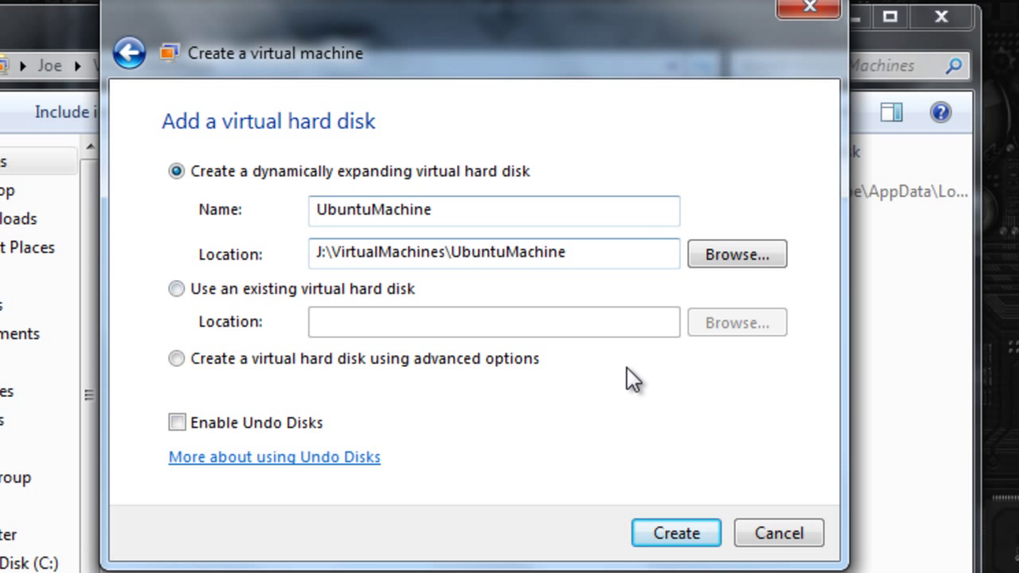
{"action": "left_click", "coordinate": [674, 530]}
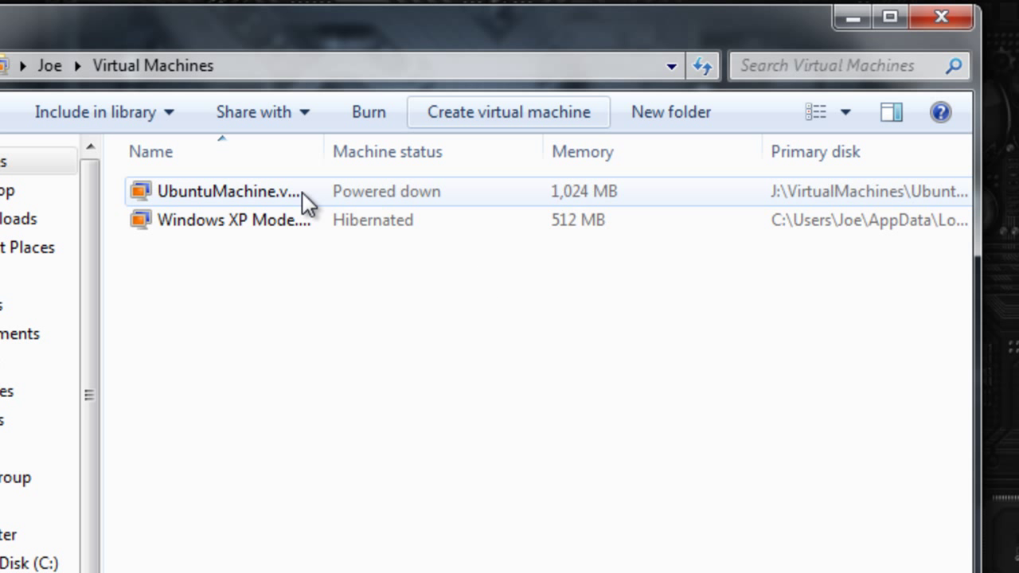
Step: In UbuntuMachine's settings, attach the ubuntu-10.04-desktop-i386.iso image to the DVD drive
{"action": "right_click", "coordinate": [199, 204]}
{"action": "left_click", "coordinate": [213, 200]}
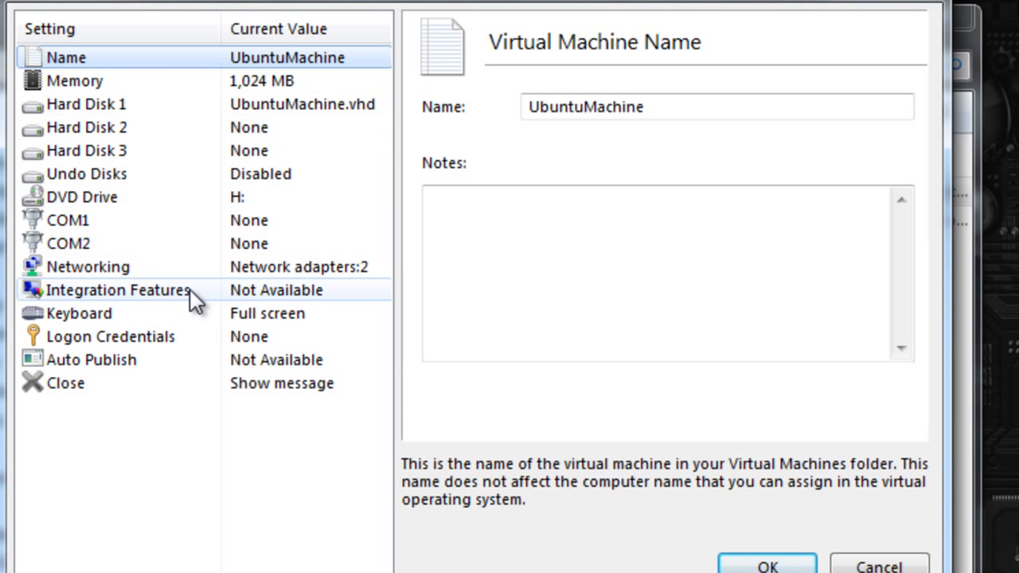
{"action": "left_click", "coordinate": [101, 196]}
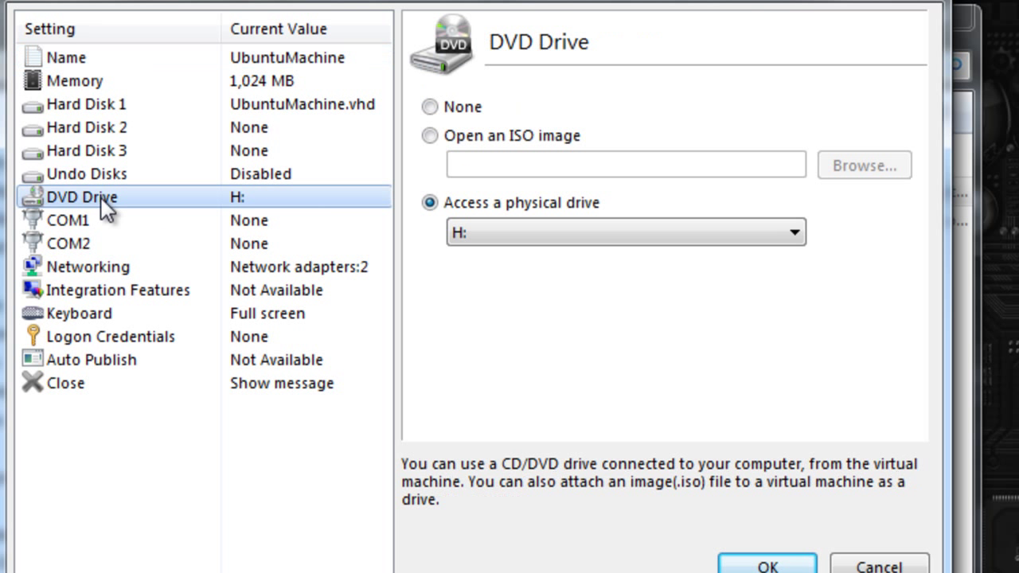
{"action": "left_click", "coordinate": [434, 133]}
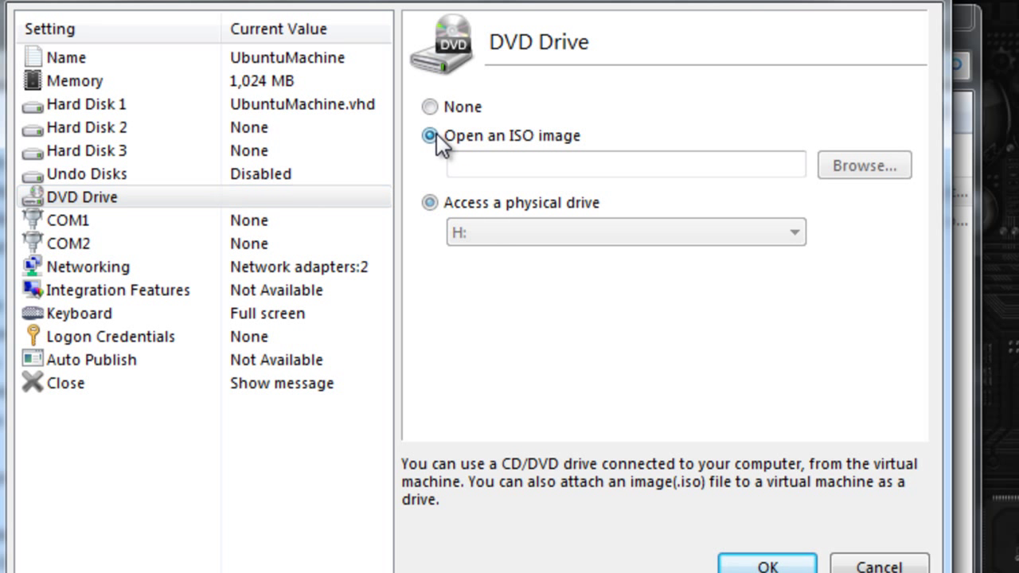
{"action": "left_click", "coordinate": [822, 169]}
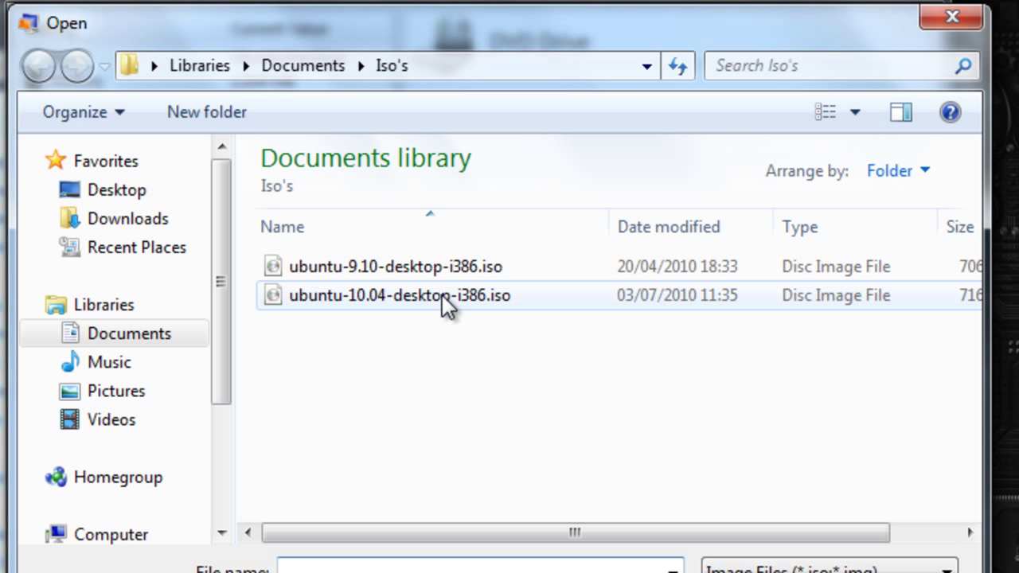
{"action": "left_click", "coordinate": [419, 298]}
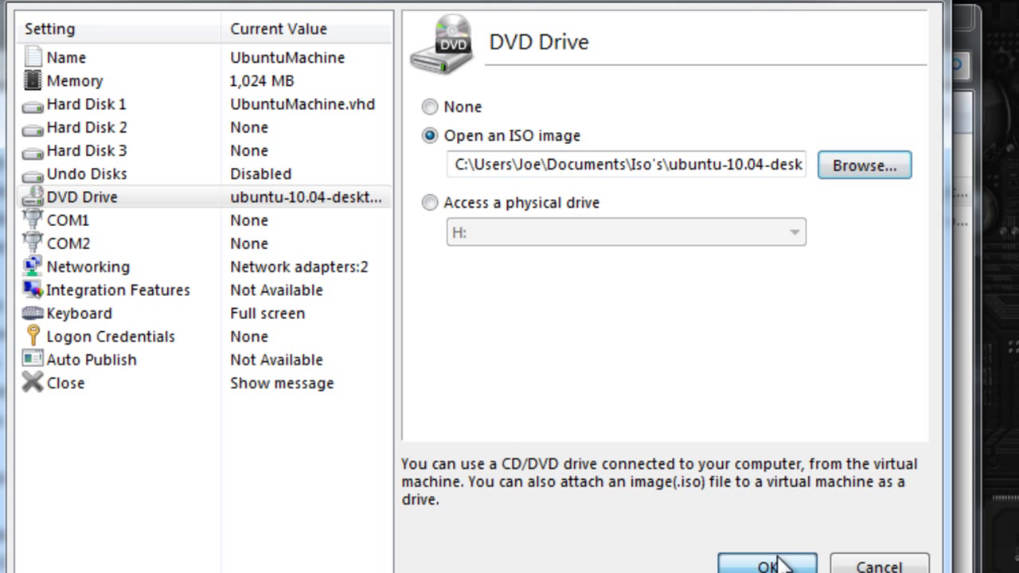
{"action": "left_click", "coordinate": [744, 567]}
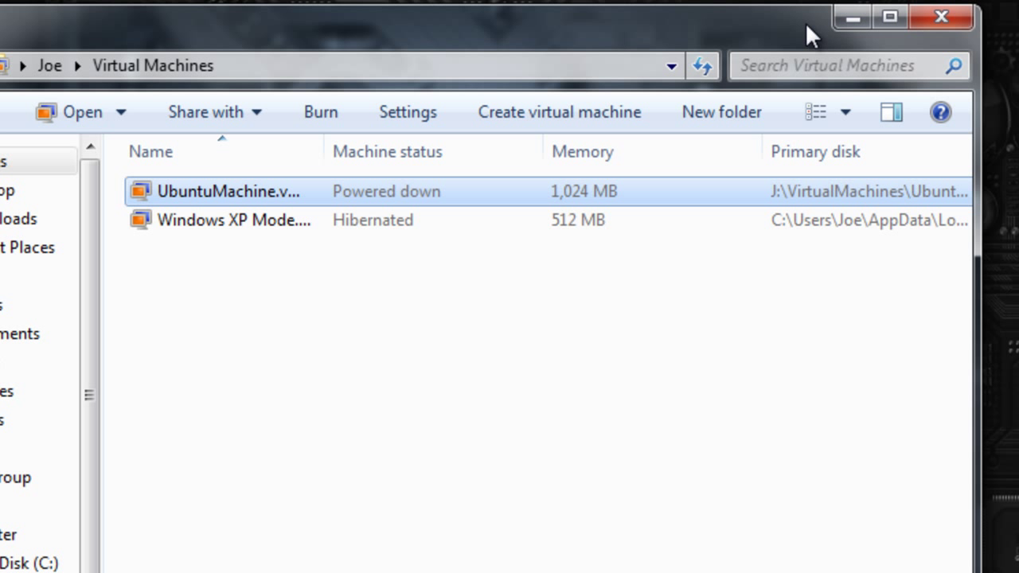
Step: Start UbuntuMachine, dismiss the color scheme prompt and let the virtual machine capture the mouse pointer
{"action": "key", "text": "Return"}
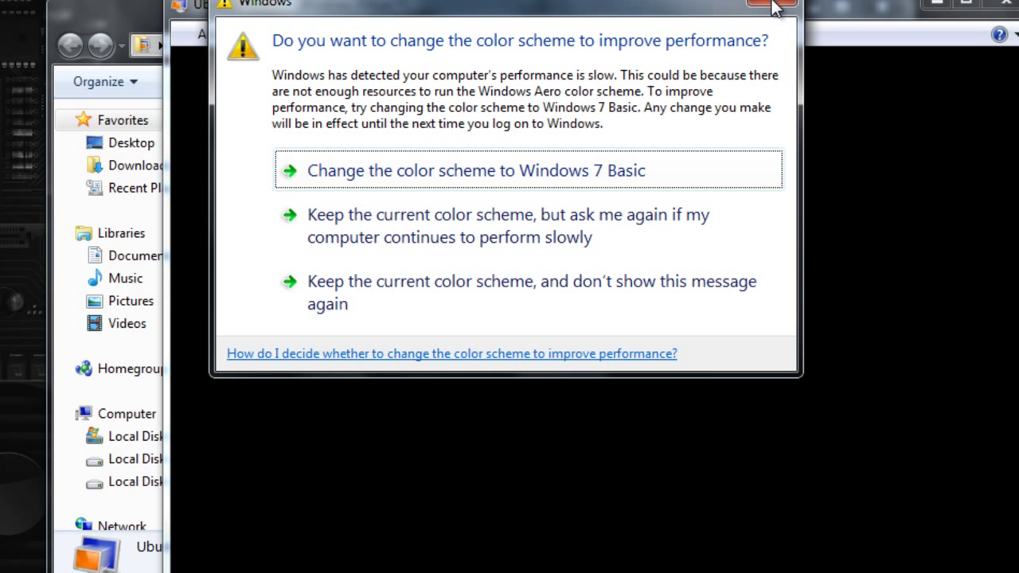
{"action": "left_click", "coordinate": [774, 8]}
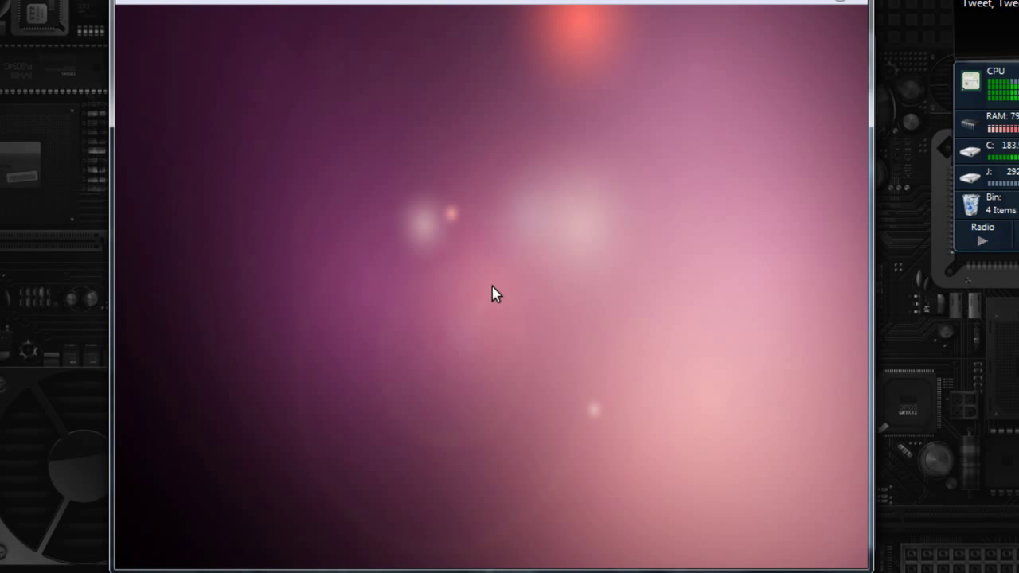
{"action": "left_click", "coordinate": [671, 112]}
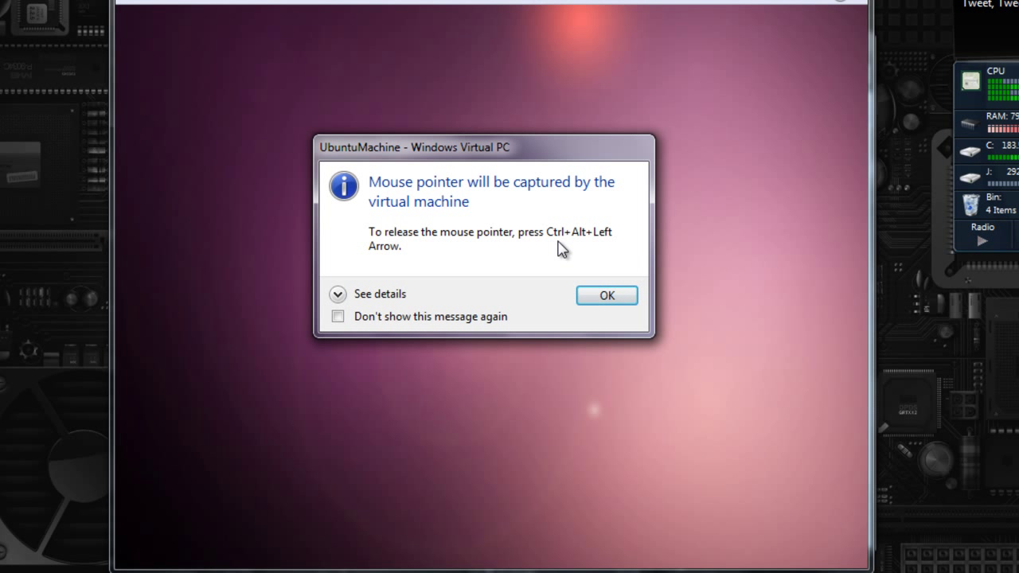
{"action": "left_click", "coordinate": [610, 295]}
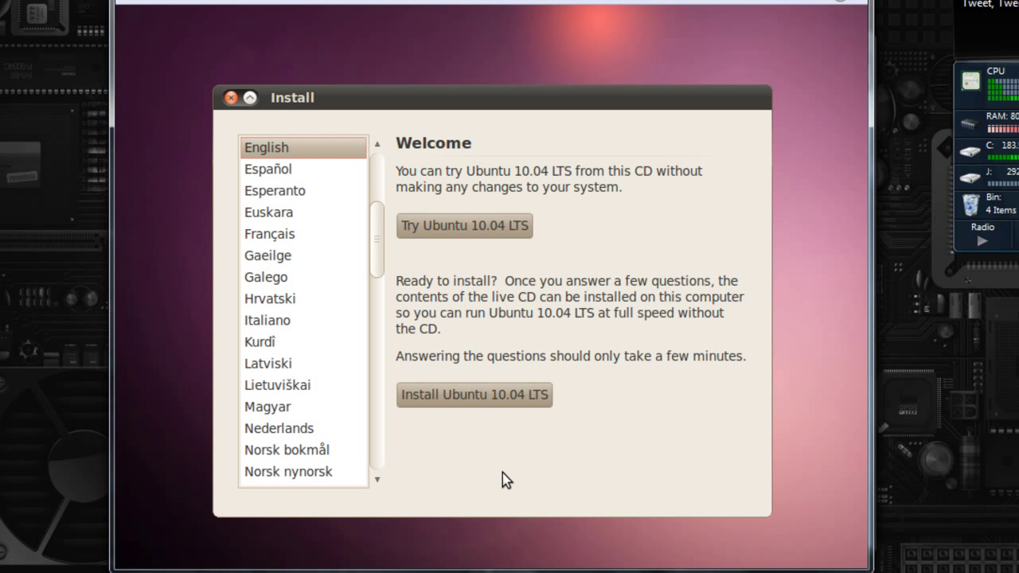
Step: Begin installing Ubuntu 10.04 LTS with United Kingdom region and keyboard layout, erasing and using the entire virtual disk
{"action": "left_click", "coordinate": [491, 401]}
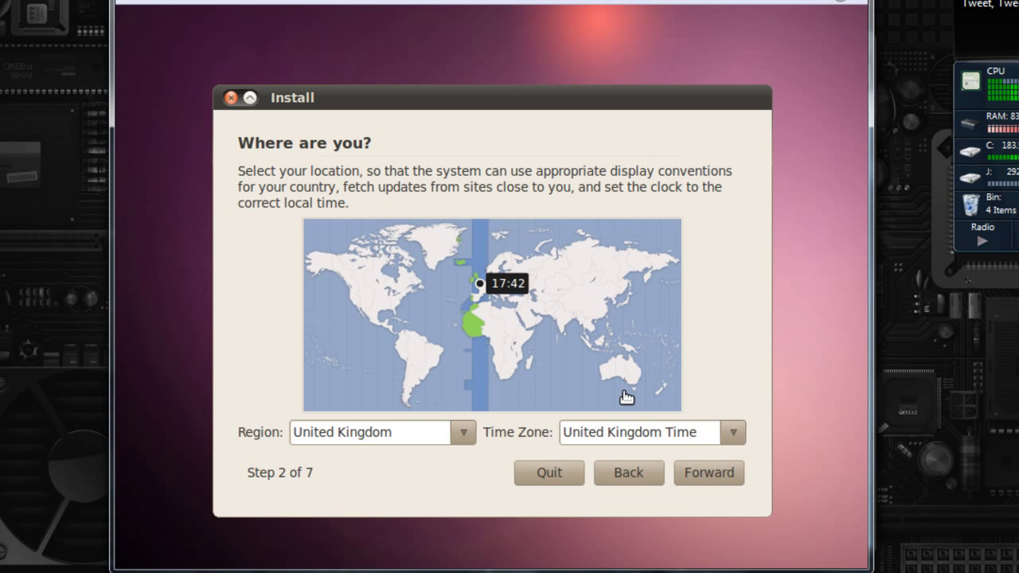
{"action": "left_click", "coordinate": [719, 474]}
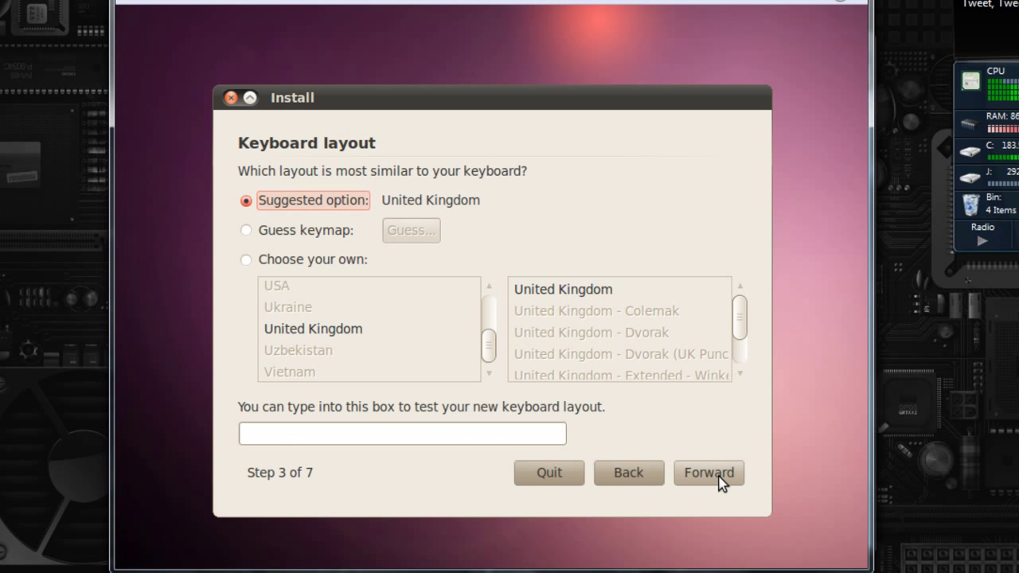
{"action": "left_click", "coordinate": [718, 477]}
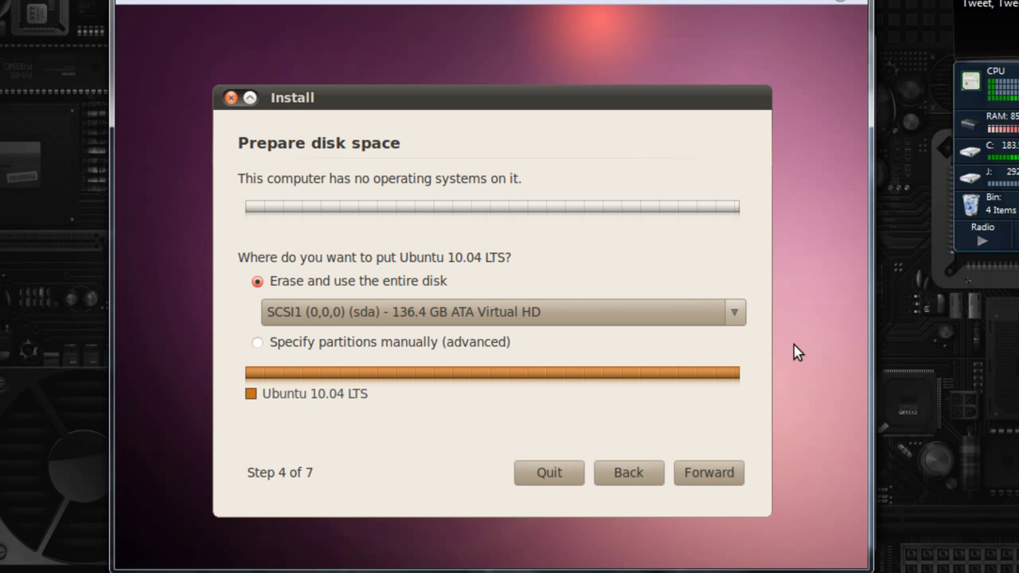
{"action": "left_click", "coordinate": [720, 484]}
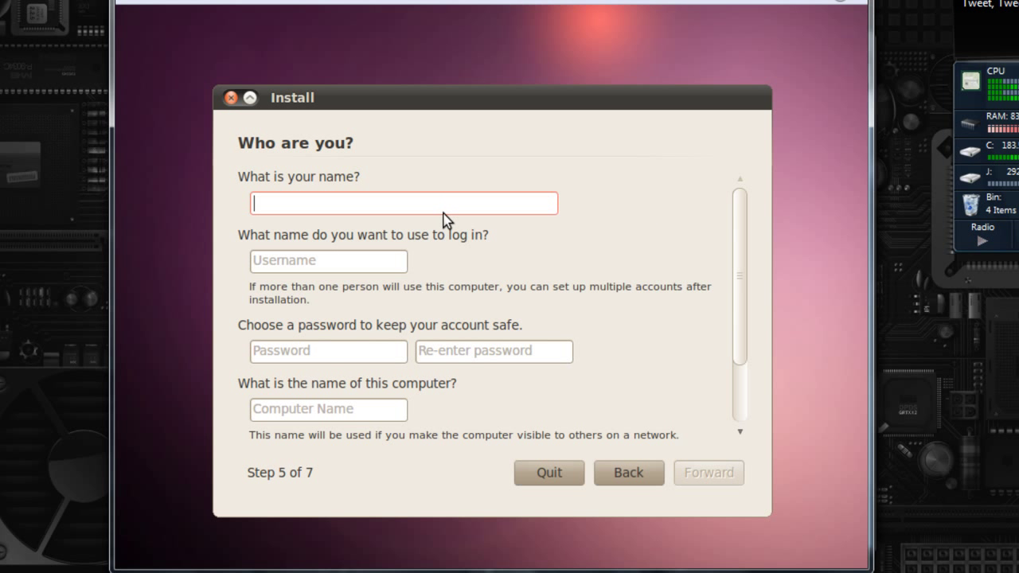
Step: Enter the account owner's name in the installer's user details
{"action": "type", "text": "JOe"}
{"action": "key", "text": "BackSpace"}
{"action": "key", "text": "BackSpace"}
{"action": "key", "text": "BackSpace"}
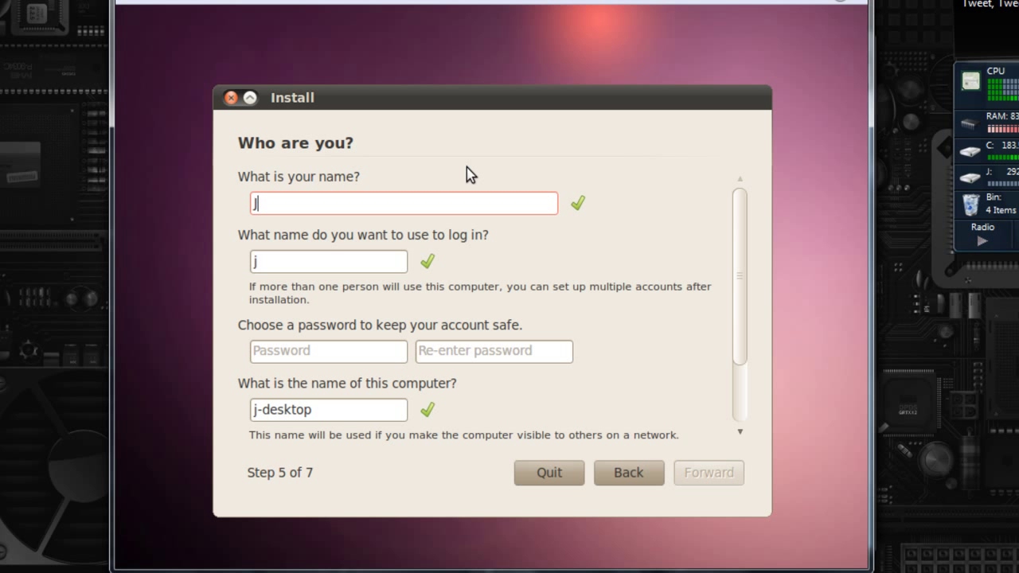
{"action": "type", "text": "Joe"}
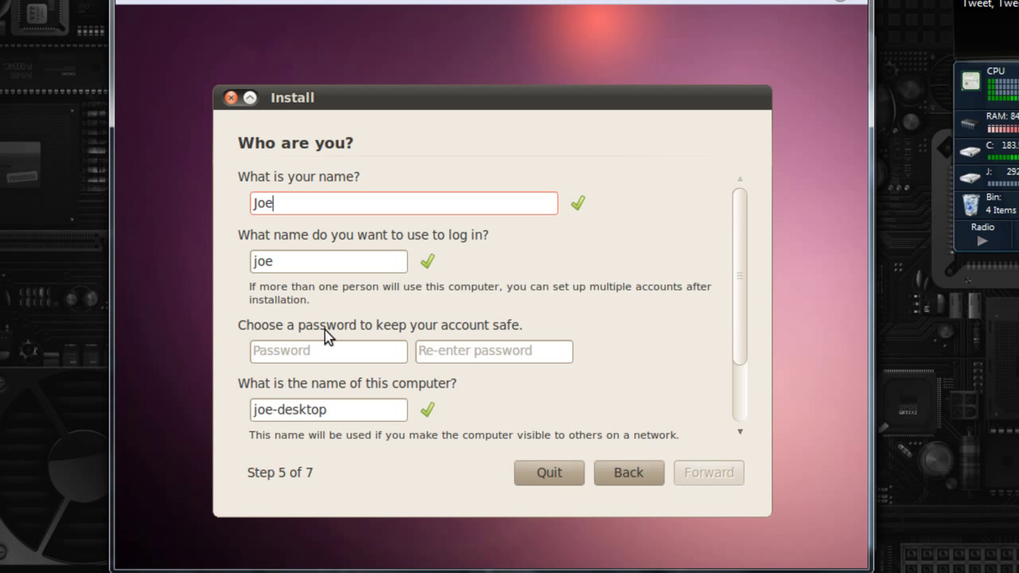
Step: Enter and confirm the account password, and accept the user details with the password required to log in
{"action": "left_click", "coordinate": [309, 351]}
{"action": "type", "text": "*****"}
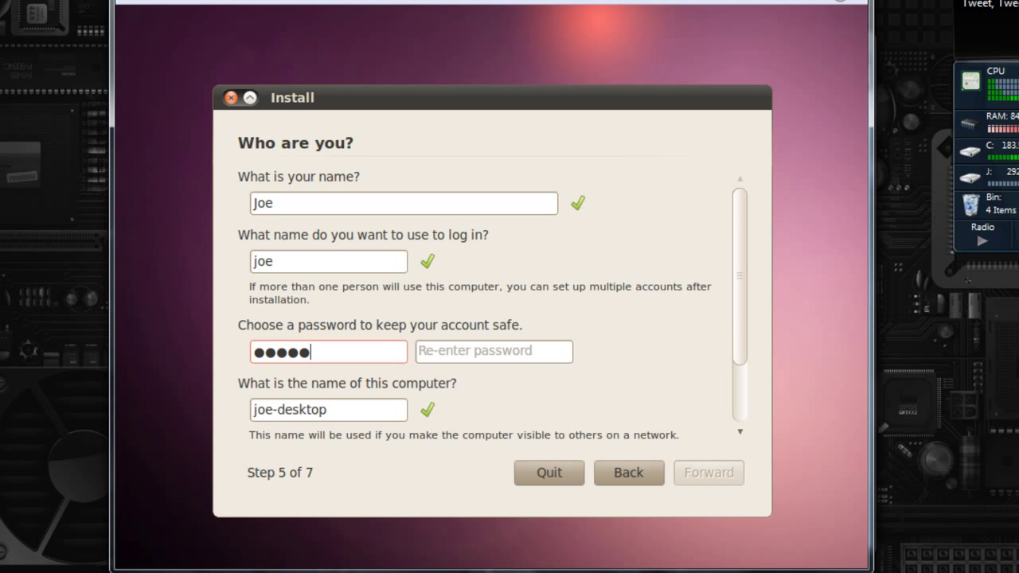
{"action": "type", "text": "****"}
{"action": "key", "text": "Tab"}
{"action": "type", "text": "*******"}
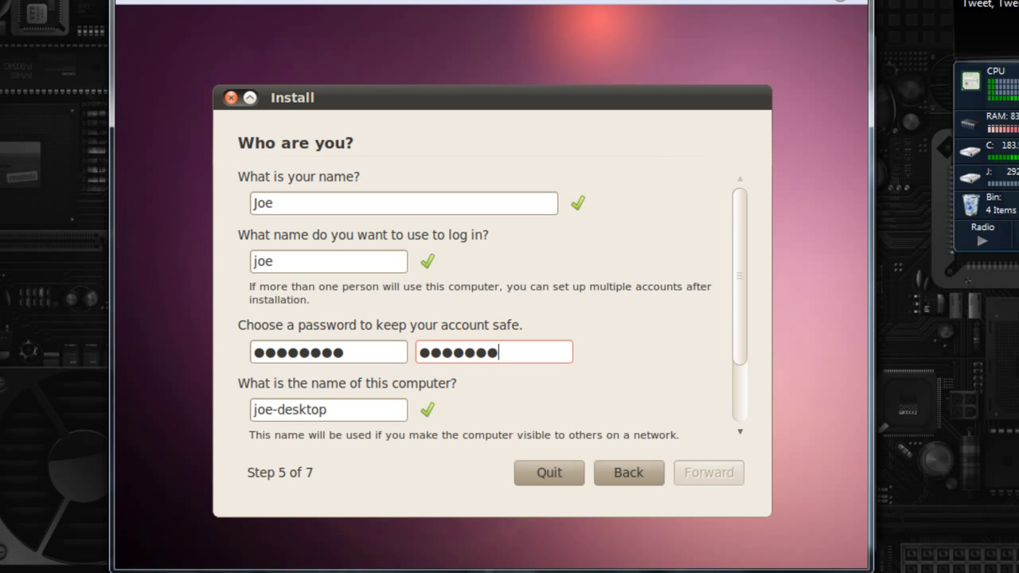
{"action": "type", "text": "**"}
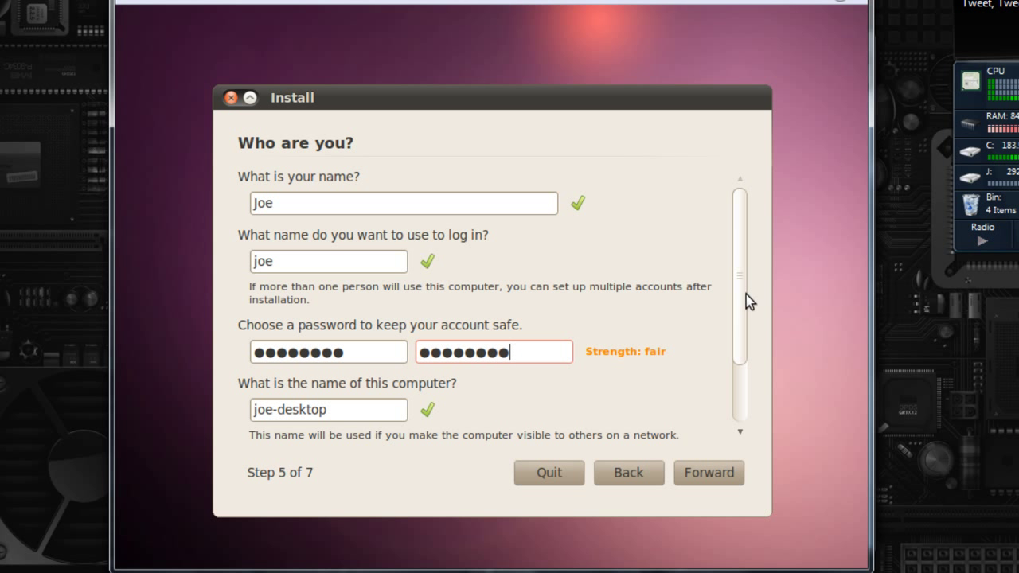
{"action": "left_click_drag", "start_coordinate": [746, 295], "coordinate": [752, 369]}
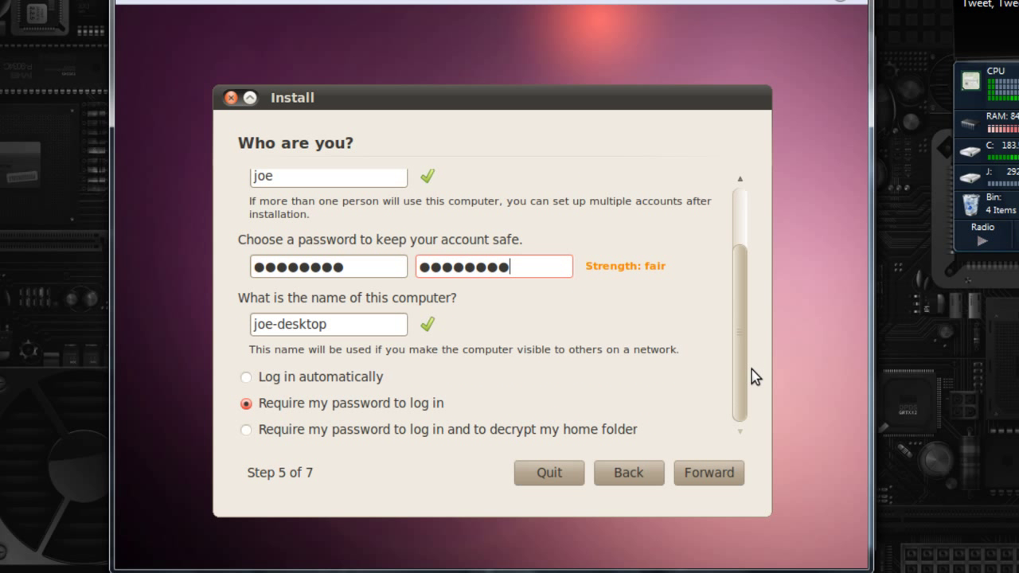
{"action": "left_click", "coordinate": [726, 476]}
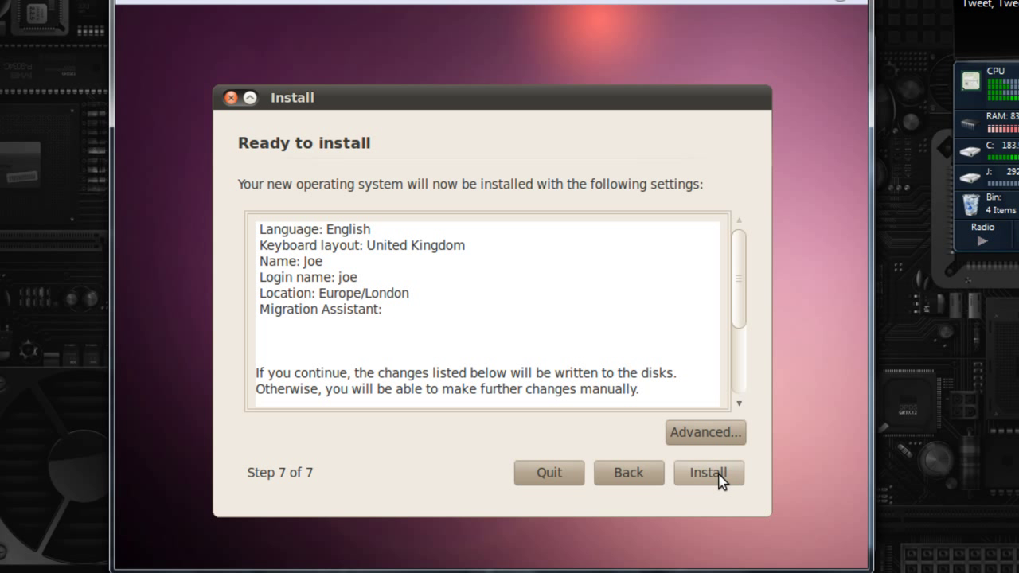
Step: Install Ubuntu with the summarized settings and restart the virtual machine once installation completes
{"action": "left_click", "coordinate": [719, 474]}
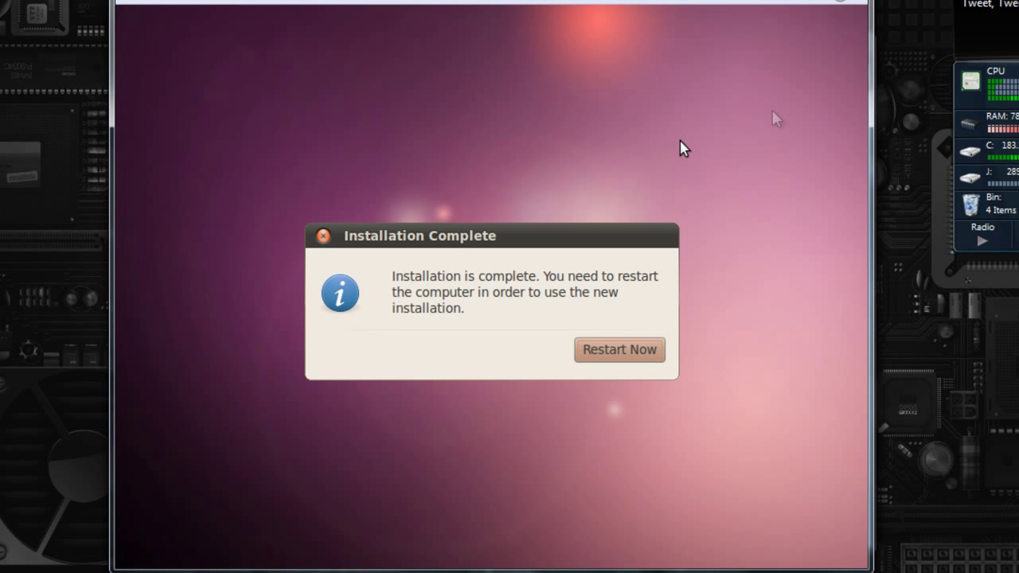
{"action": "left_click", "coordinate": [645, 355]}
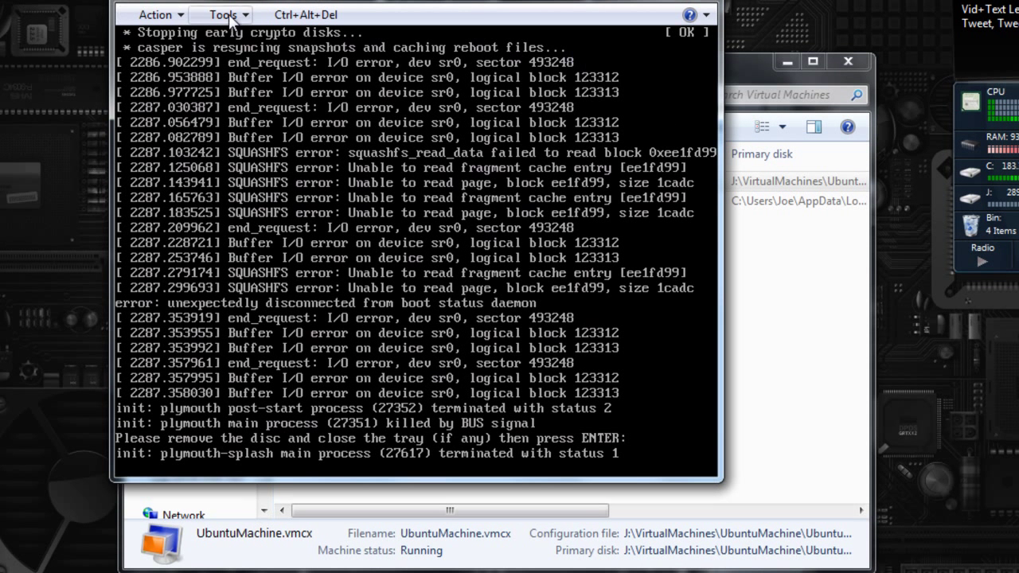
Step: Set UbuntuMachine's DVD drive to access the physical drive H: and continue the restart from the console
{"action": "left_click", "coordinate": [174, 15]}
{"action": "left_click", "coordinate": [247, 15]}
{"action": "left_click", "coordinate": [247, 15]}
{"action": "left_click", "coordinate": [235, 57]}
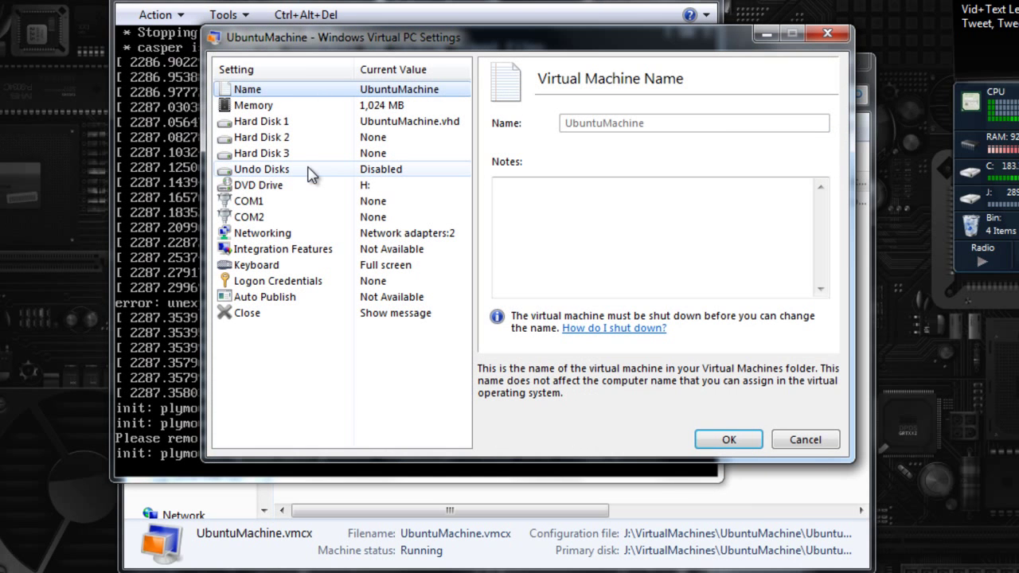
{"action": "left_click", "coordinate": [291, 185]}
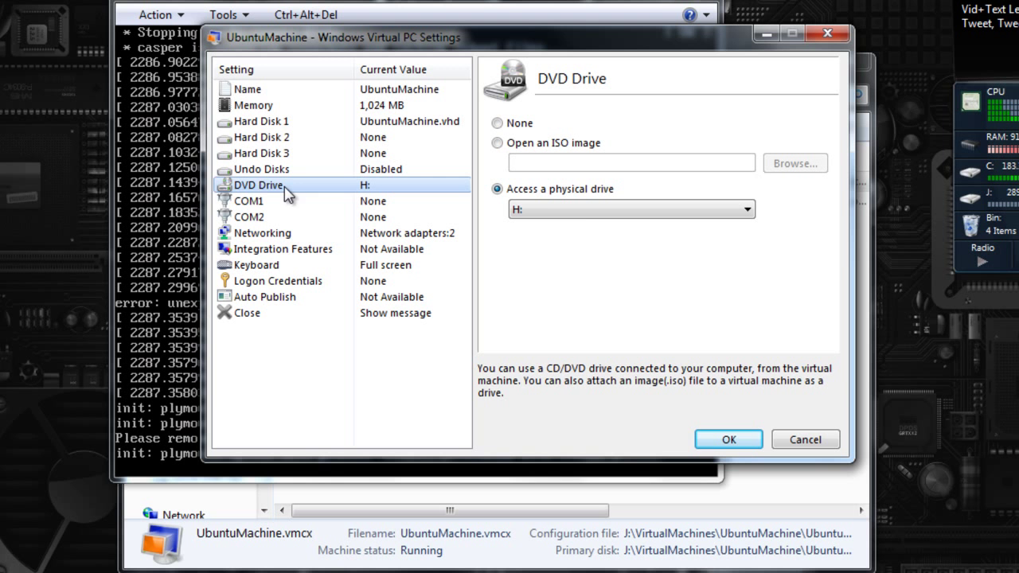
{"action": "left_click", "coordinate": [502, 191]}
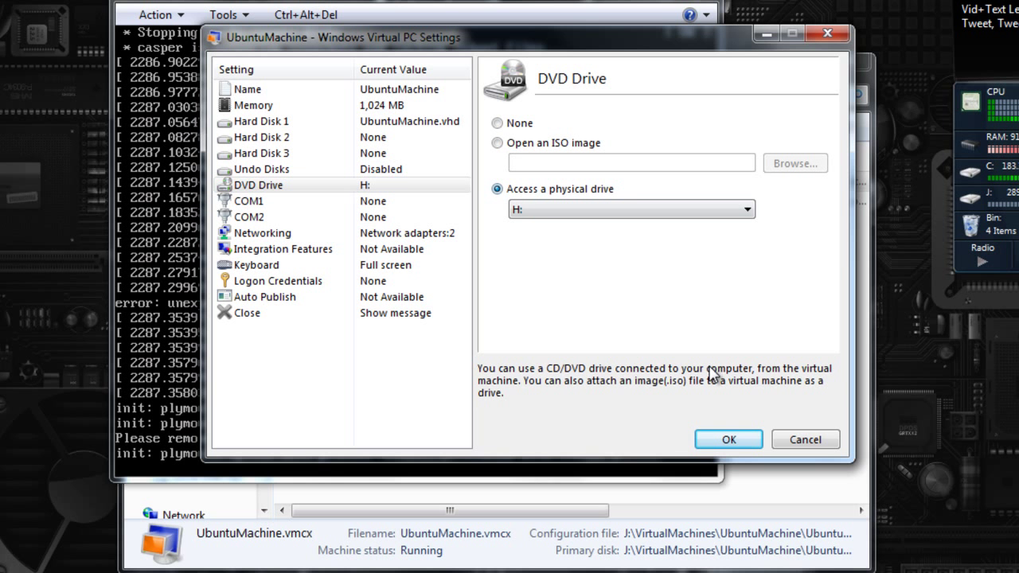
{"action": "left_click", "coordinate": [741, 438]}
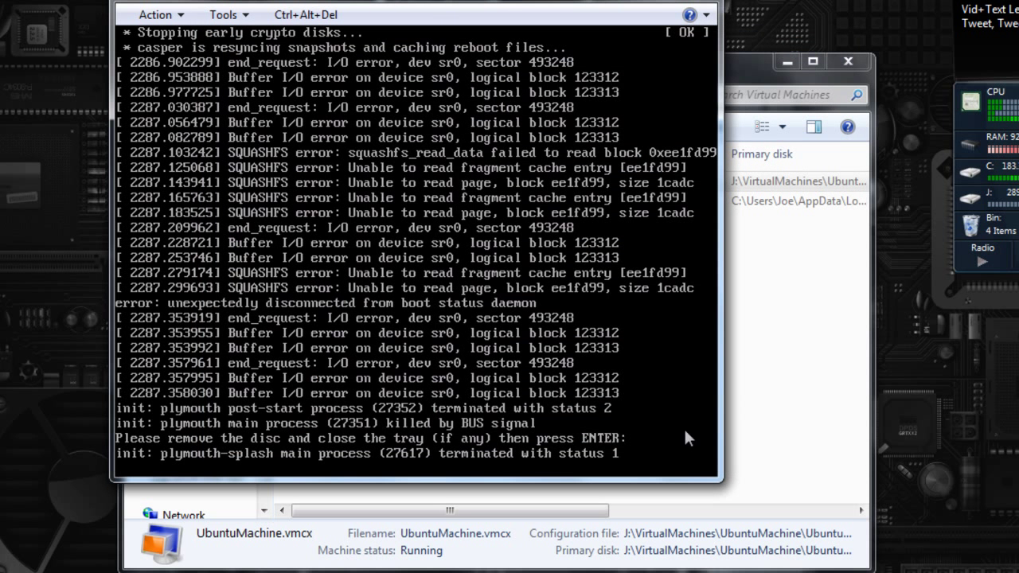
{"action": "key", "text": "Return"}
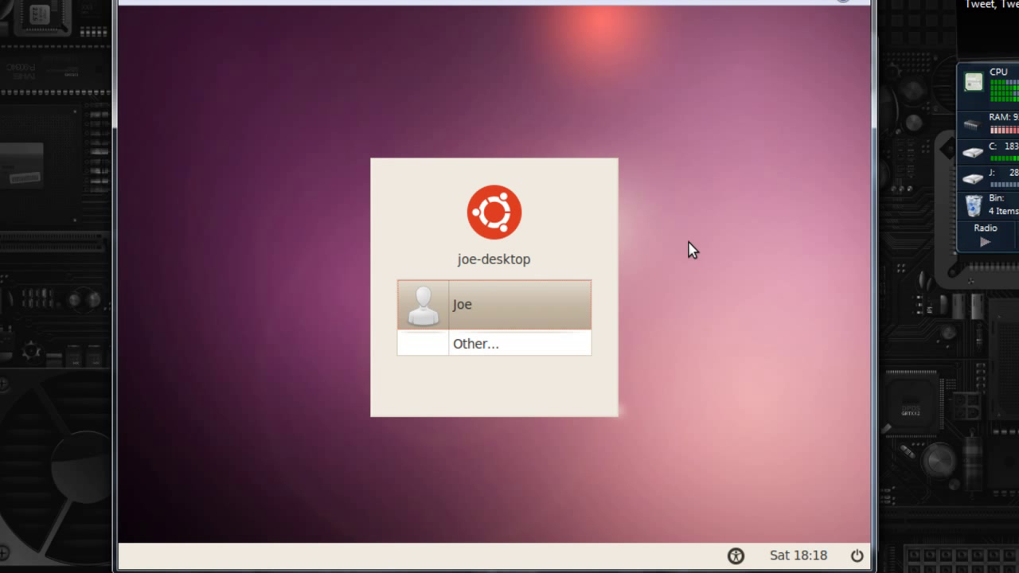
Step: Log in to the installed Ubuntu system with the created user account, entering its password
{"action": "left_click", "coordinate": [477, 311]}
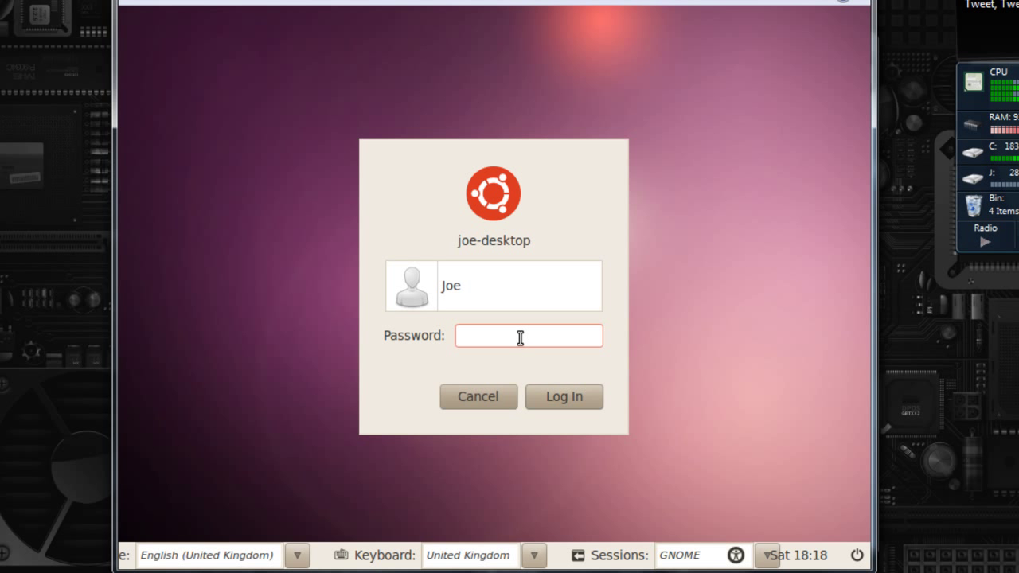
{"action": "type", "text": "********"}
{"action": "key", "text": "Return"}
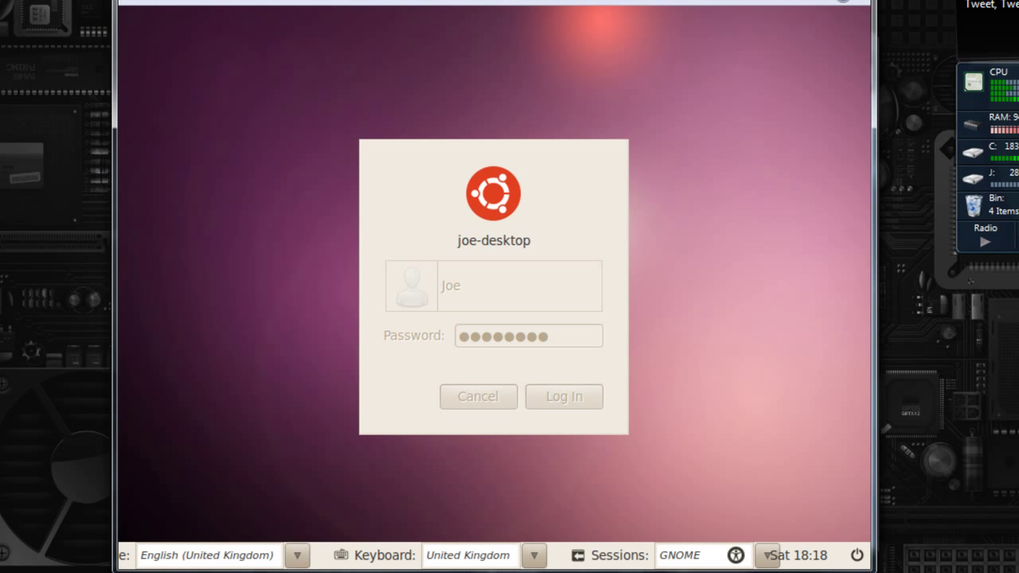